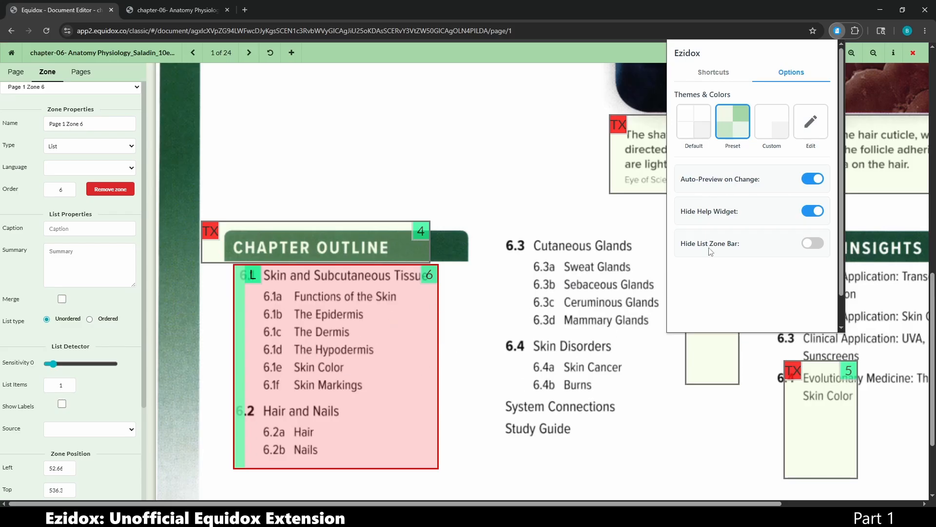
Turn on the Hide List Zone Bar option in the Ezidox extension and close its settings
click(814, 246)
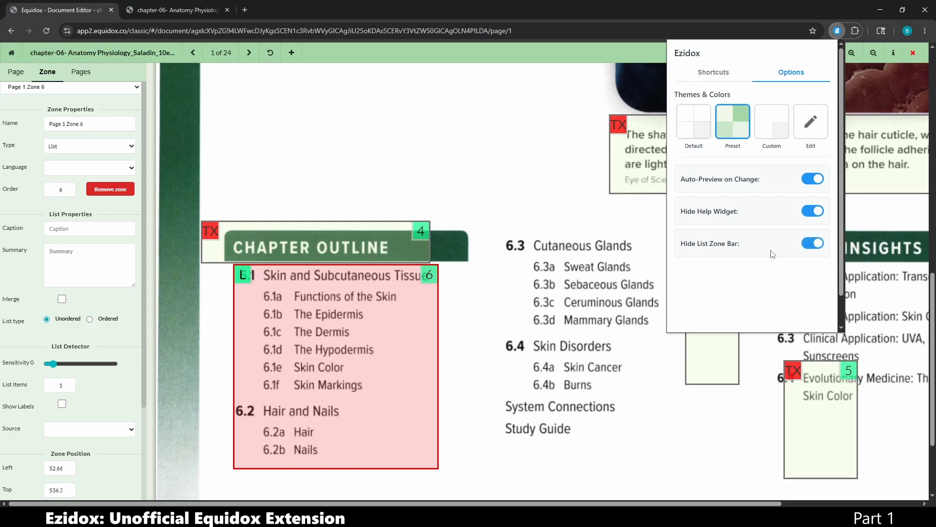
click(520, 380)
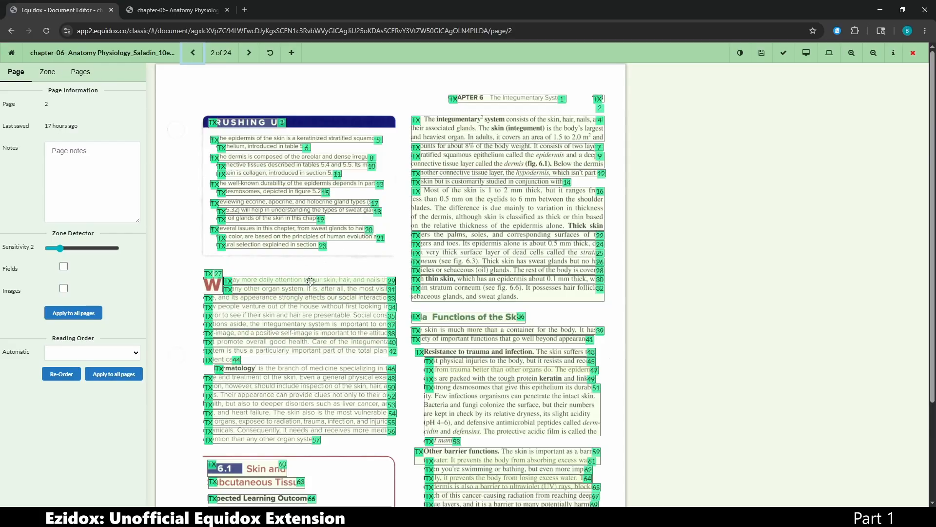
Set page 2's zone 5 to the Custom source and move it clear of the bullet, to about left 80.4 and top 91.8
click(344, 138)
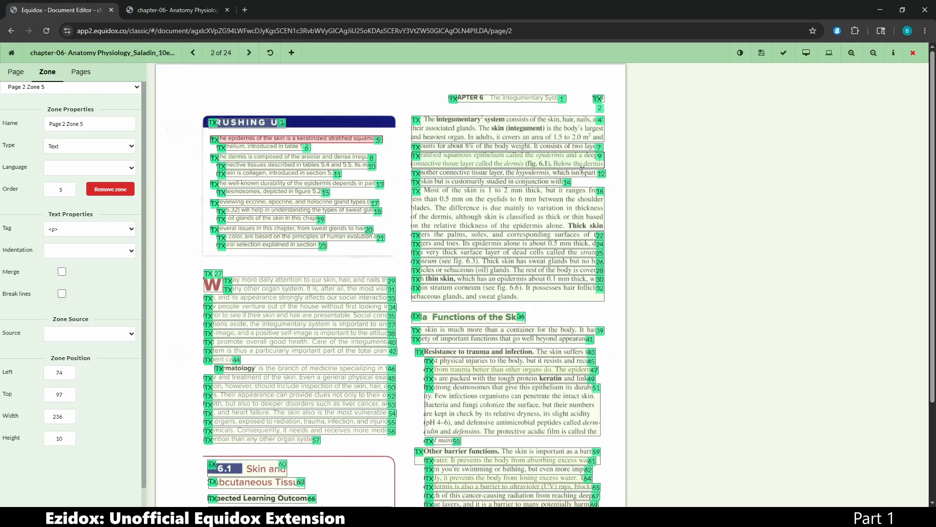
click(304, 143)
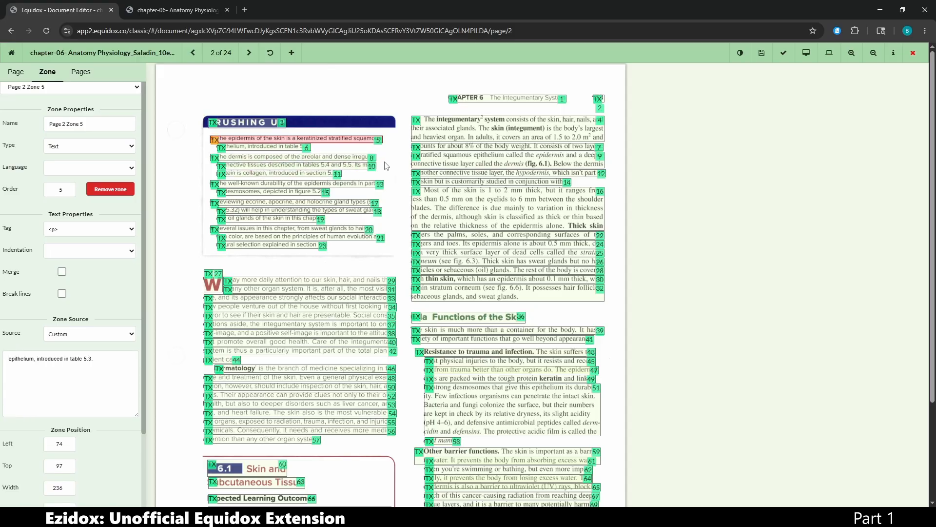
key(plus)
key(plus)
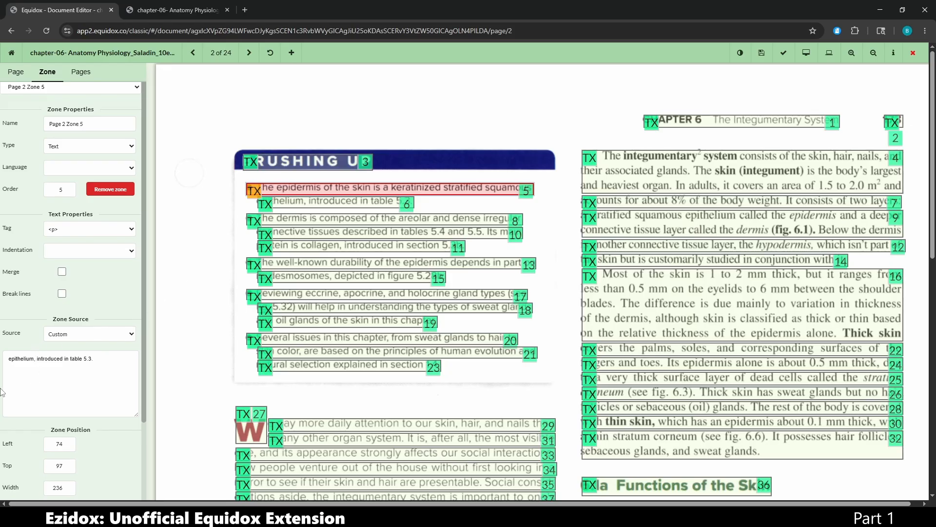
click(8, 366)
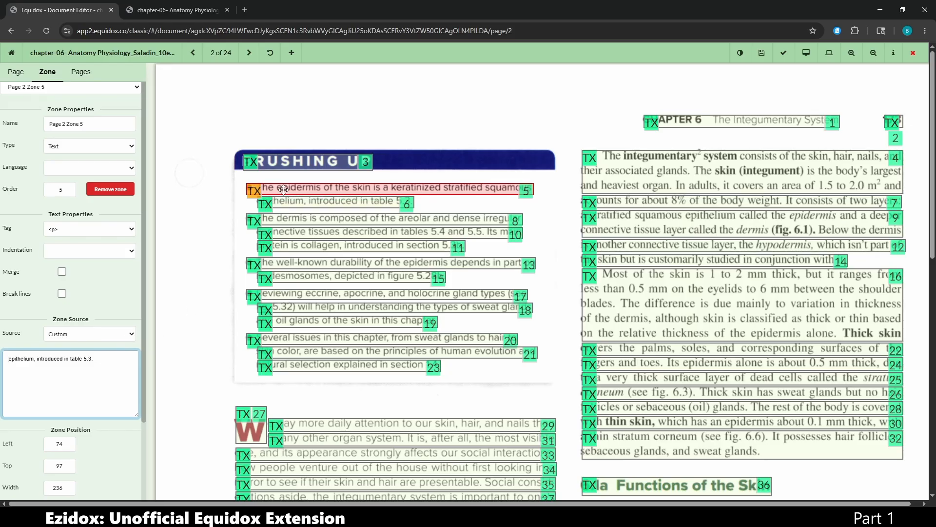
drag(284, 190, 291, 183)
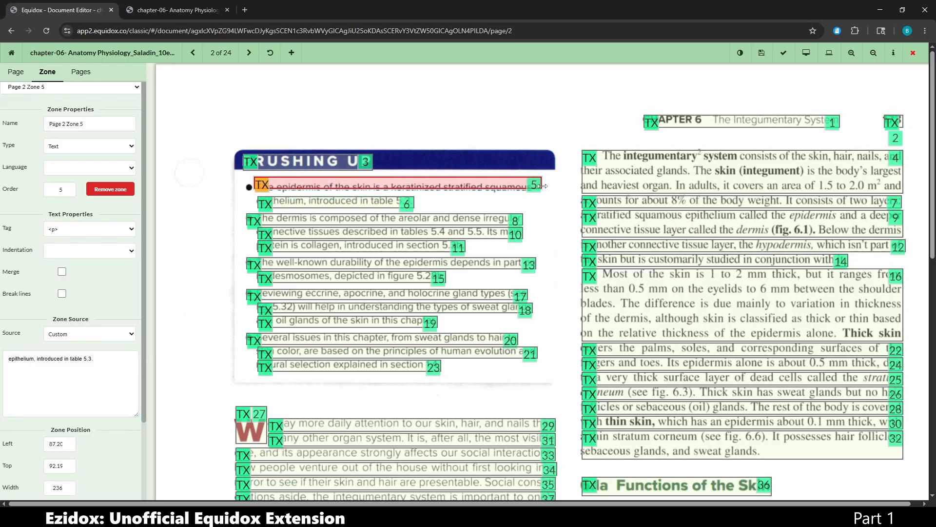
drag(532, 188, 537, 194)
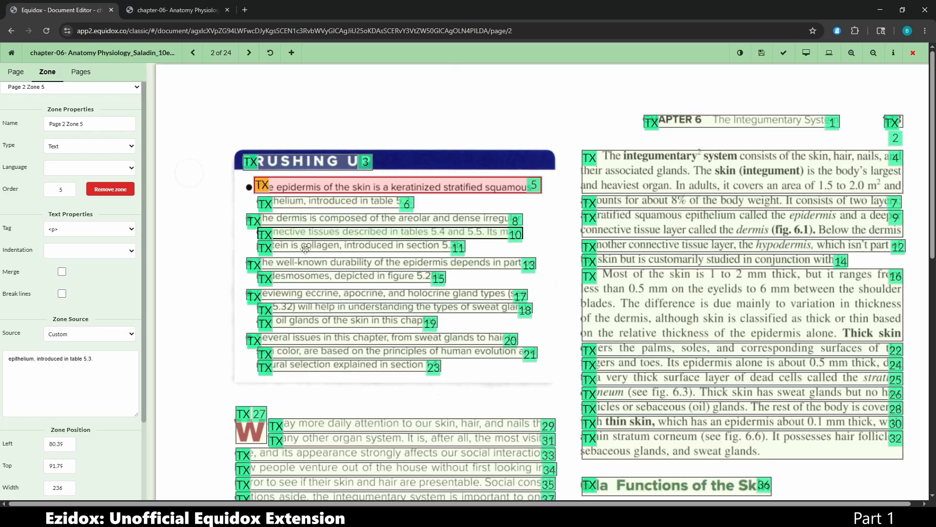
Clear zone 5's custom text and re-extract its single line by switching the source to PDF and back to Custom
drag(94, 359, 7, 359)
click(73, 333)
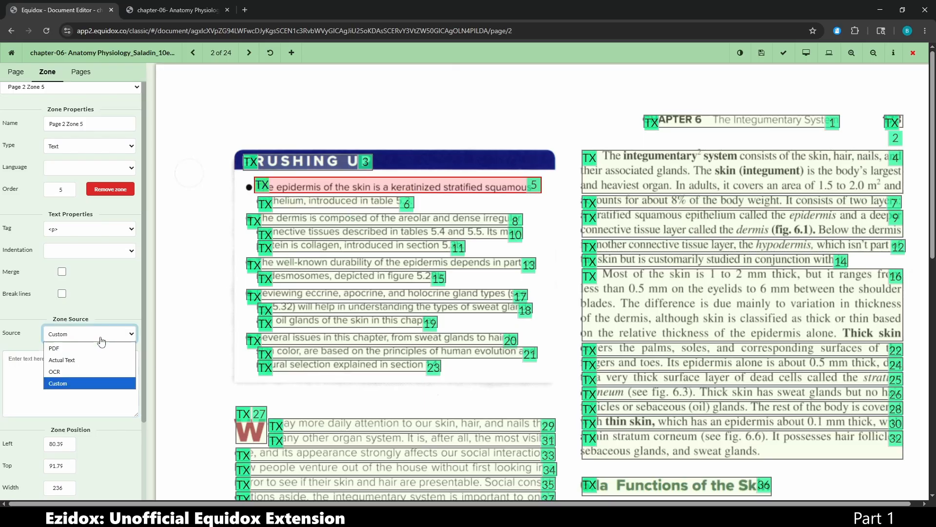
click(73, 346)
click(73, 333)
click(74, 382)
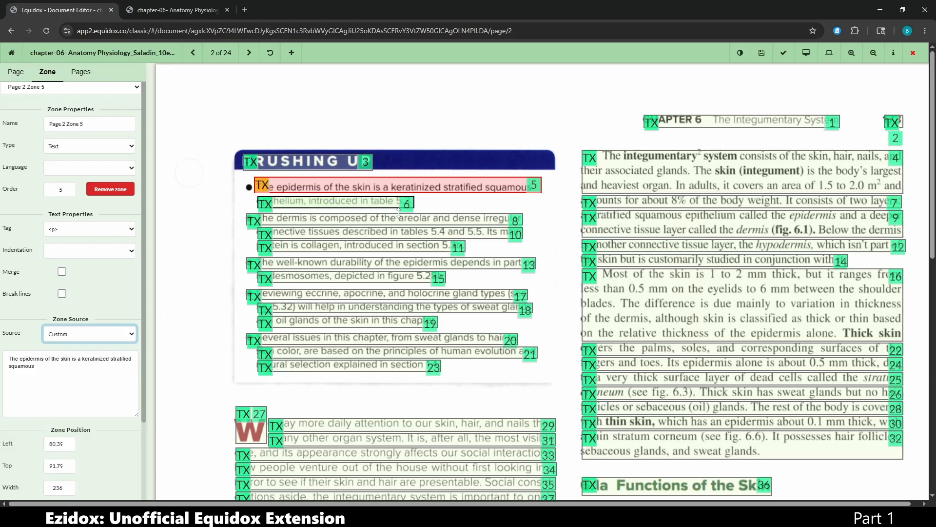
Delete zone 6 and extend zone 5 downward to cover both lines of the first bullet item
click(375, 204)
key(Delete)
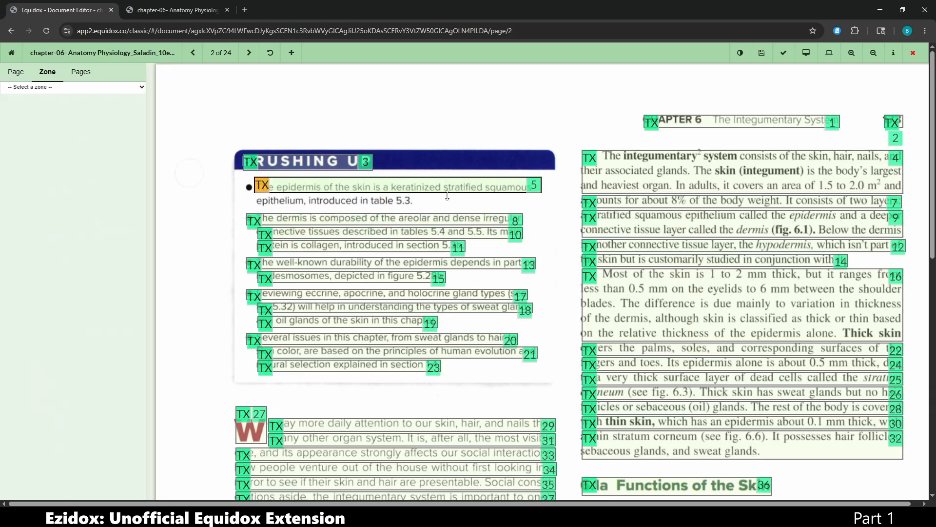
drag(450, 195, 457, 208)
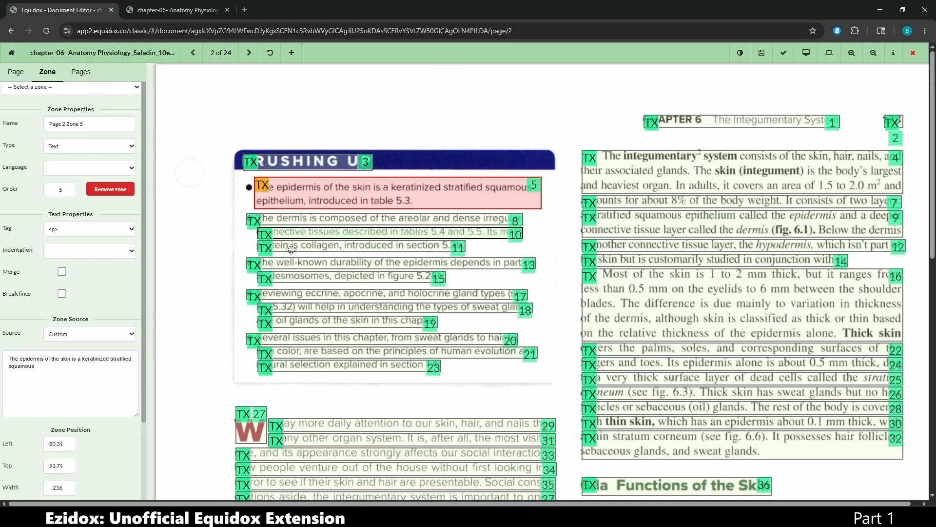
Refresh zone 5's custom text for the full two-line bullet by clearing it and changing the source to PDF, then Custom
drag(70, 377, 3, 361)
key(Delete)
click(115, 334)
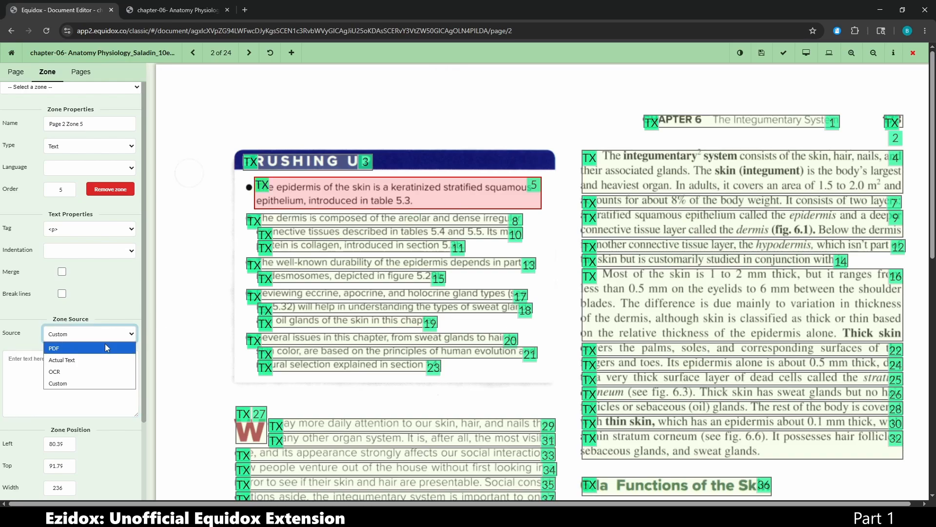
click(104, 348)
click(104, 334)
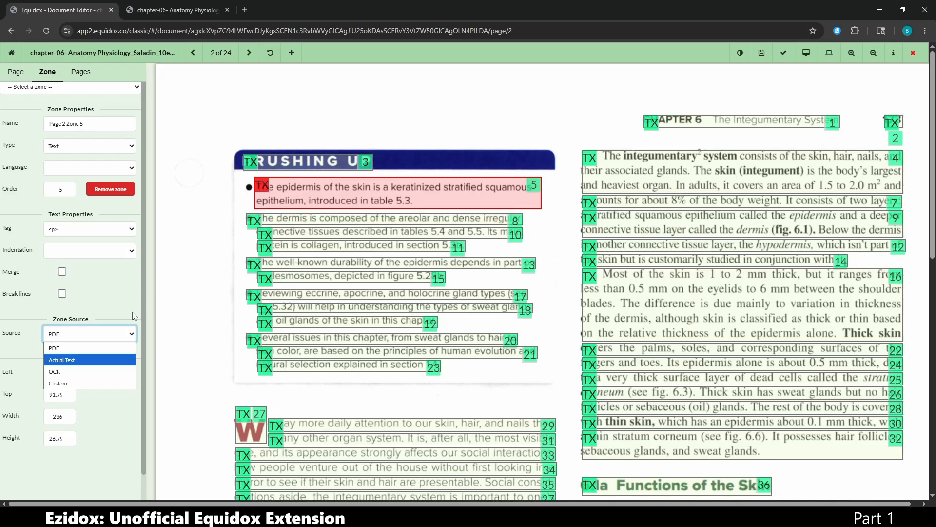
click(90, 383)
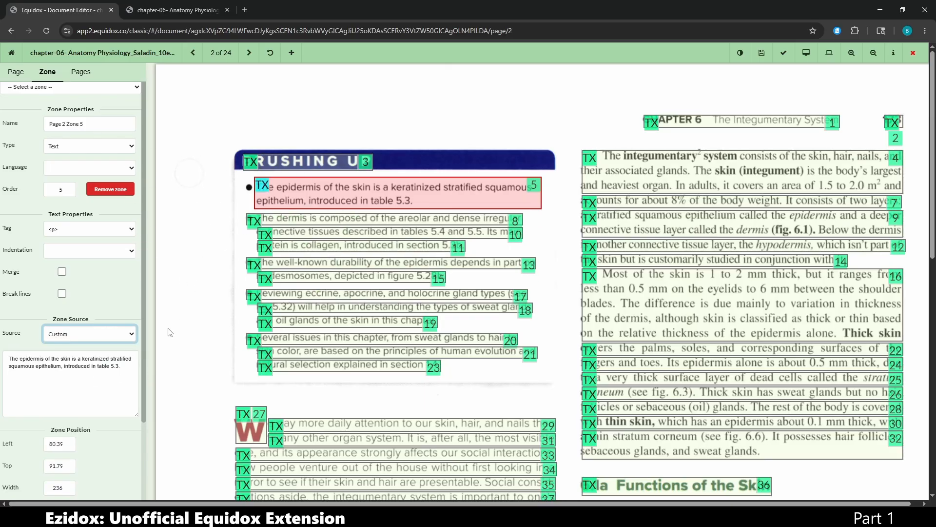
click(130, 390)
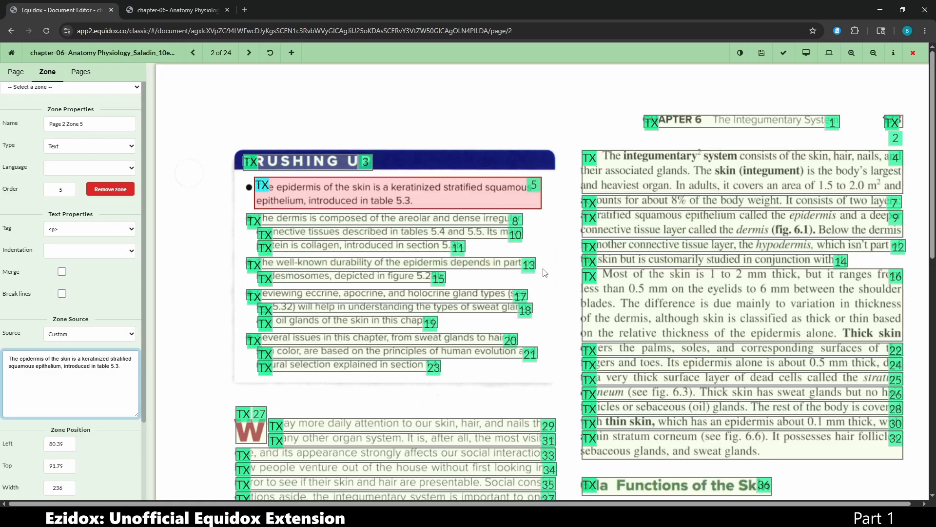
Enlarge the zone around "6.1a Functions of the Skin" and make it a level 3 heading with Custom source text
scroll(561, 280, down, 3)
drag(764, 342, 791, 334)
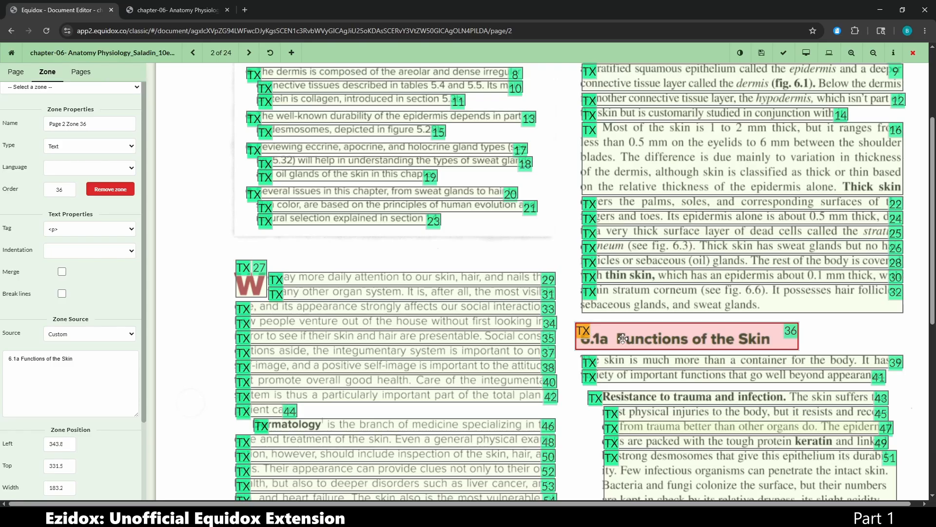
key(3)
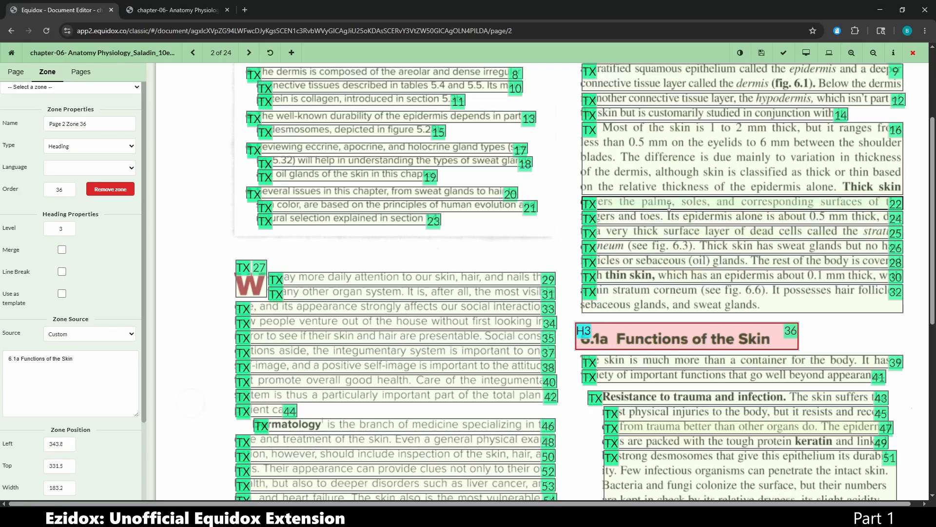
Mark page 2 of the document as complete
key(minus)
key(minus)
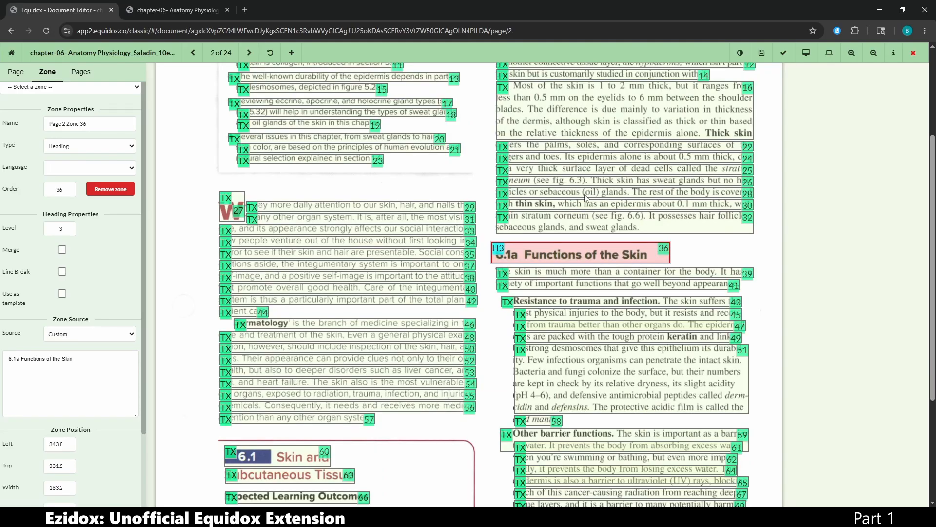
scroll(634, 208, up, 2)
scroll(655, 204, up, 1)
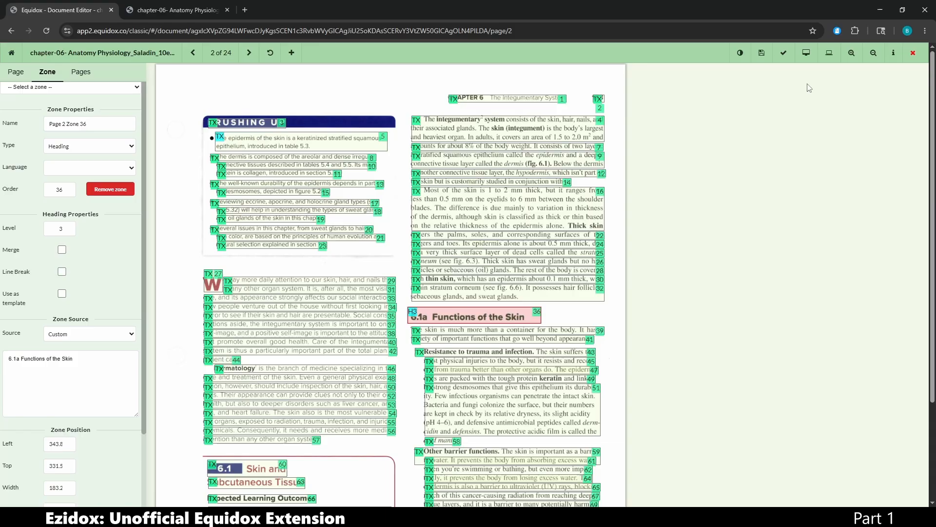
click(789, 59)
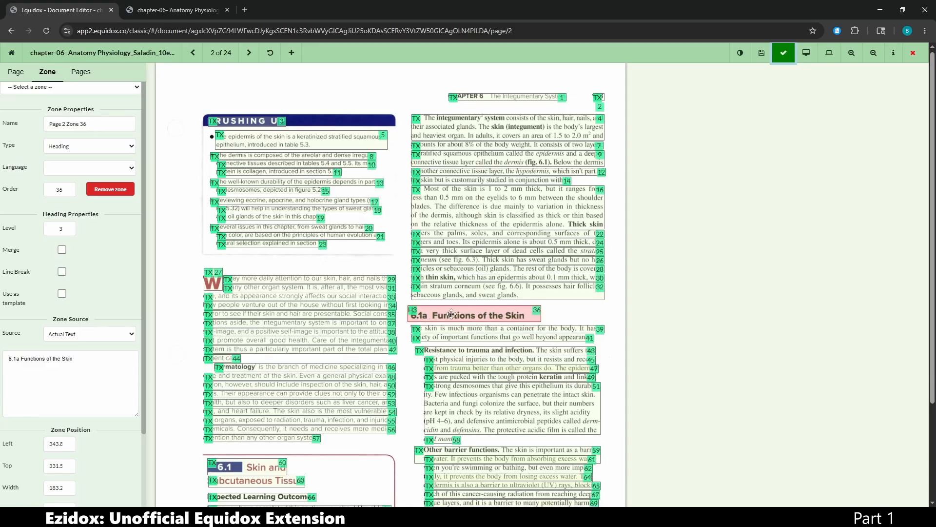
scroll(480, 316, down, 2)
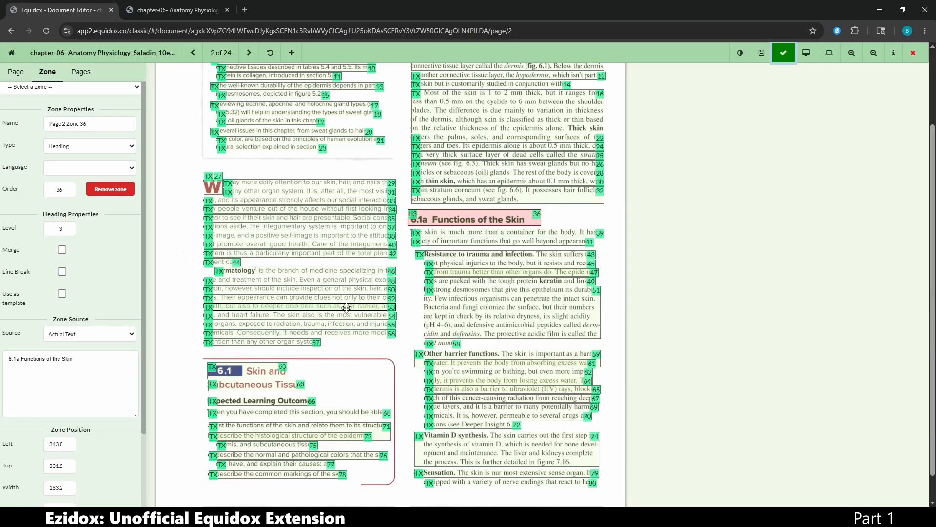
scroll(473, 271, up, 3)
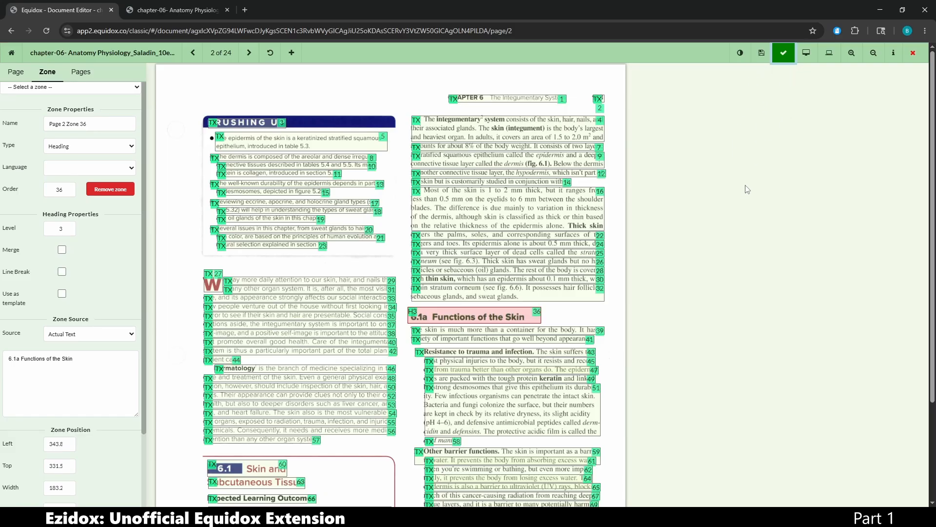
Review the Ezidox shortcut reference, from the keyboard shortcuts down to the Zone Color Indicators legend
click(838, 31)
scroll(815, 279, down, 5)
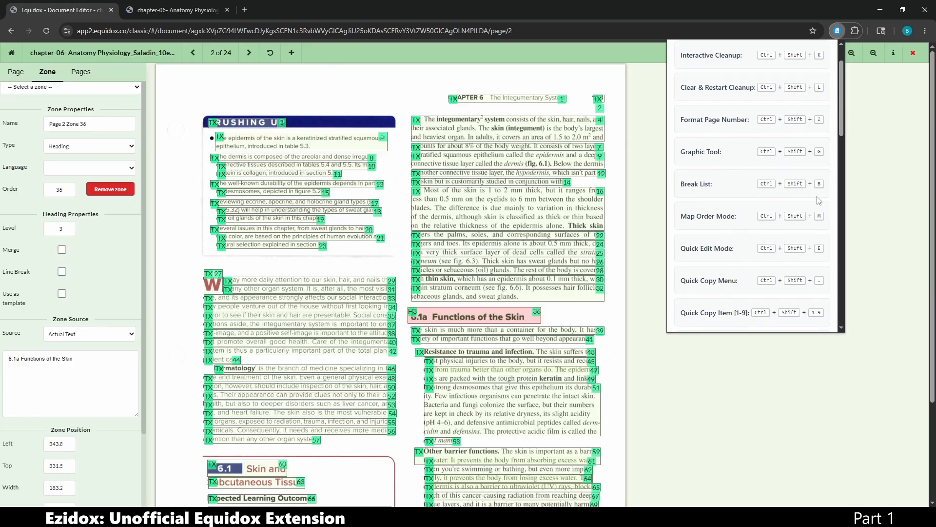
scroll(814, 279, down, 9)
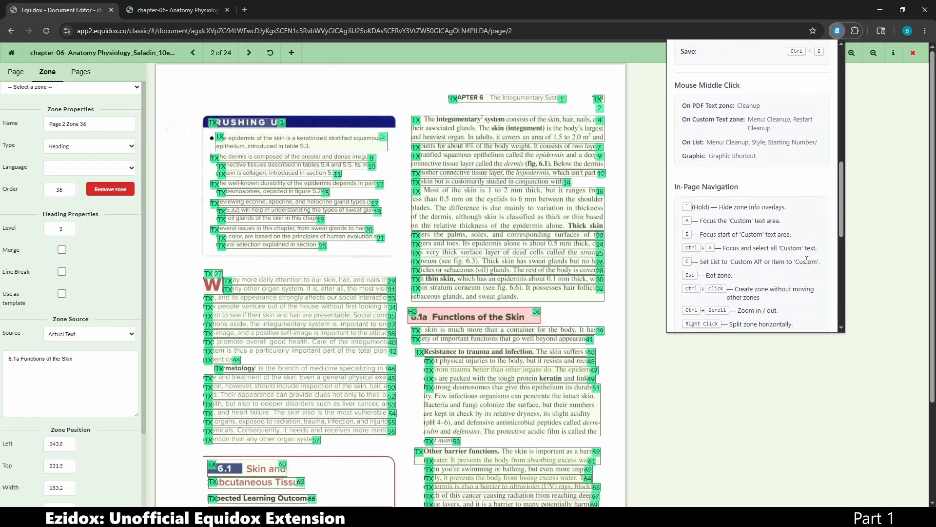
scroll(803, 295, down, 2)
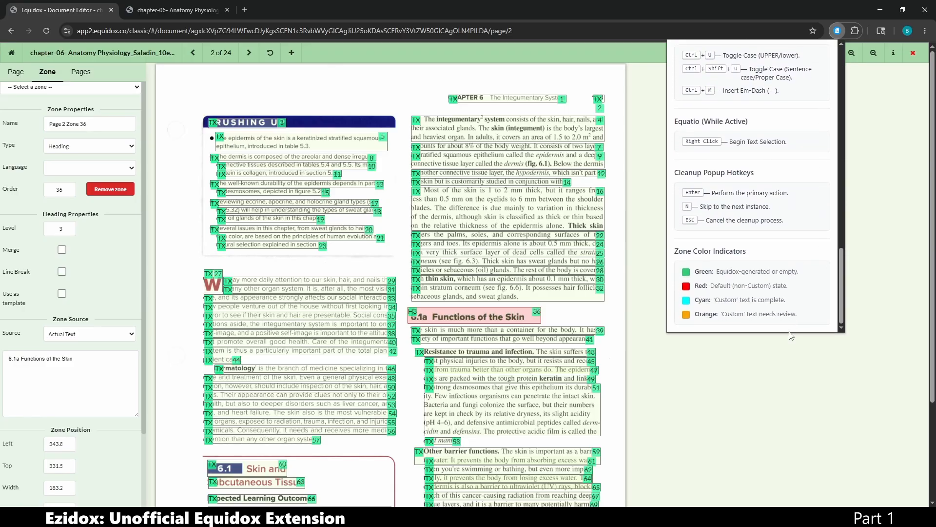